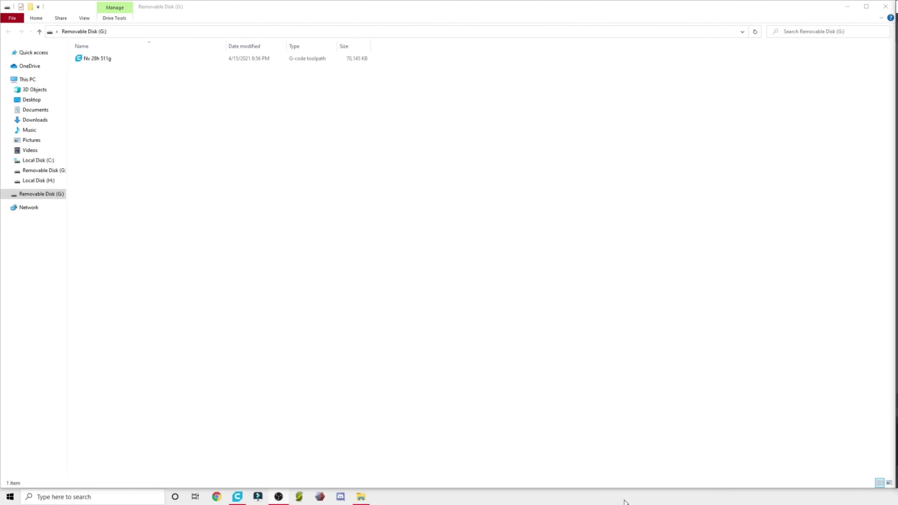
Open the Nv 28h 511g G-code from Removable Disk (G:) in Ultimaker Cura's layer view.
{"action": "left_click", "coordinate": [127, 274]}
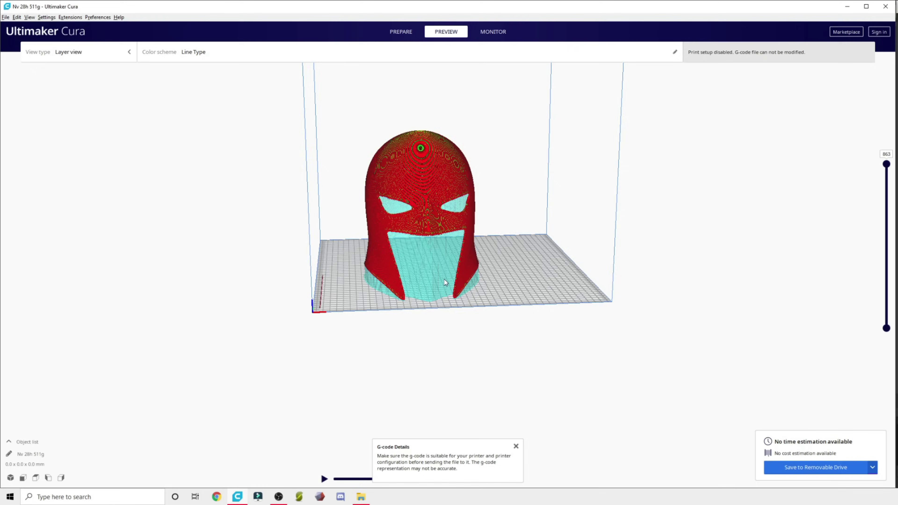
Zoom and orbit around the 863-layer helmet toolpath from a low side and slightly above.
{"action": "scroll", "coordinate": [503, 315], "scroll_direction": "up", "scroll_amount": 2}
{"action": "right_click_drag", "start_coordinate": [503, 314], "coordinate": [471, 310]}
{"action": "scroll", "coordinate": [500, 367], "scroll_direction": "up", "scroll_amount": 3}
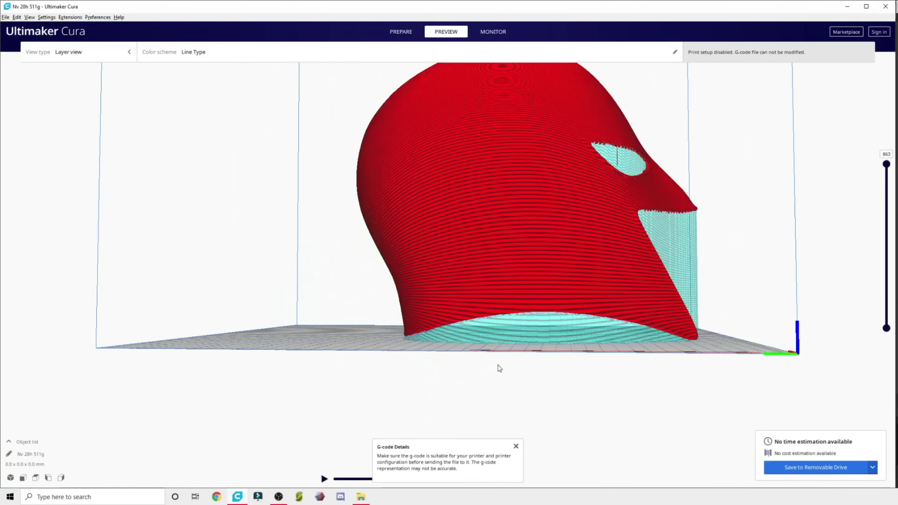
{"action": "right_click_drag", "start_coordinate": [499, 367], "coordinate": [332, 417]}
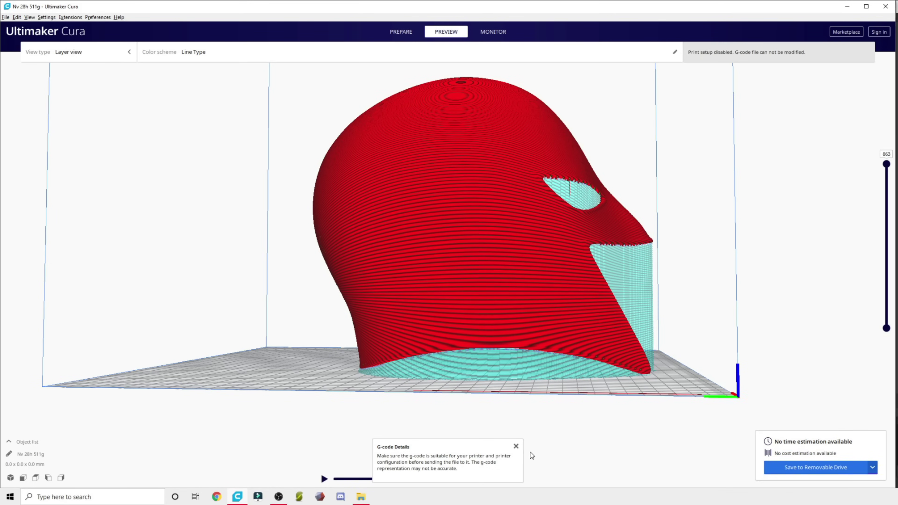
Dismiss the G-code details message and orbit to edge-on and three-quarter views of the print.
{"action": "left_click", "coordinate": [517, 447]}
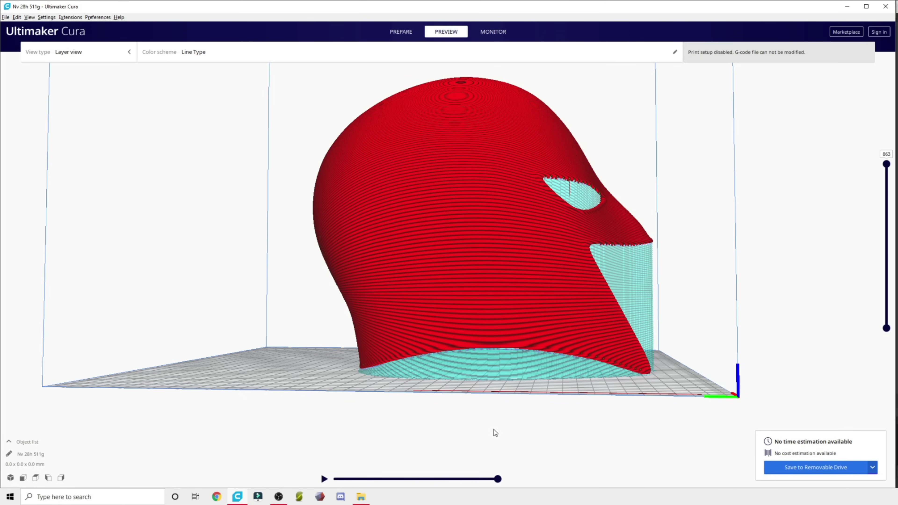
{"action": "mouse_move", "coordinate": [495, 432]}
{"action": "right_mouse_down"}
{"action": "mouse_move", "coordinate": [506, 421]}
{"action": "mouse_move", "coordinate": [512, 427]}
{"action": "right_mouse_up"}
{"action": "scroll", "coordinate": [306, 397], "scroll_direction": "up", "scroll_amount": 5}
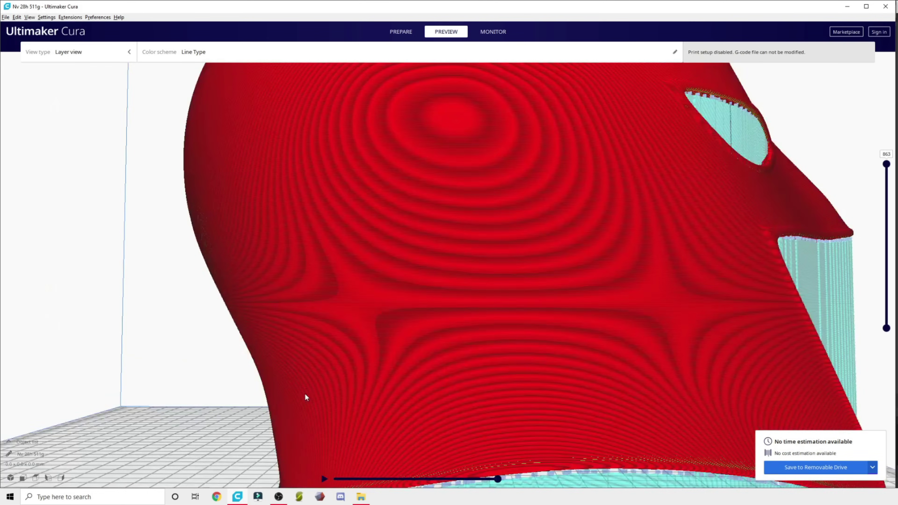
{"action": "right_click_drag", "start_coordinate": [307, 398], "coordinate": [504, 238]}
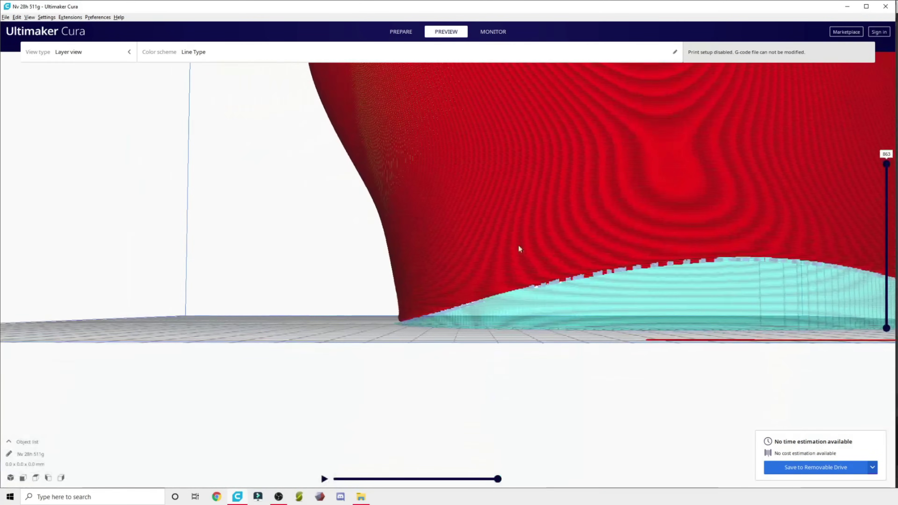
{"action": "scroll", "coordinate": [519, 249], "scroll_direction": "down", "scroll_amount": 5}
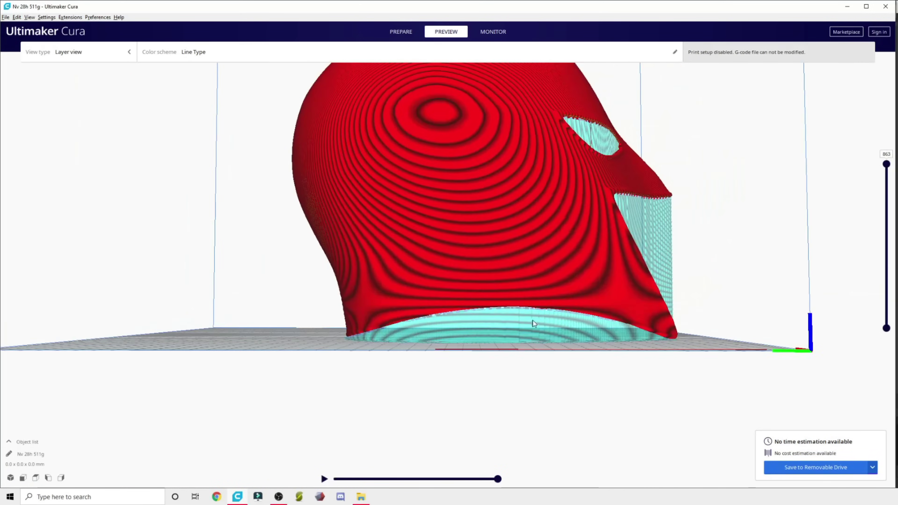
{"action": "right_click_drag", "start_coordinate": [533, 321], "coordinate": [437, 321]}
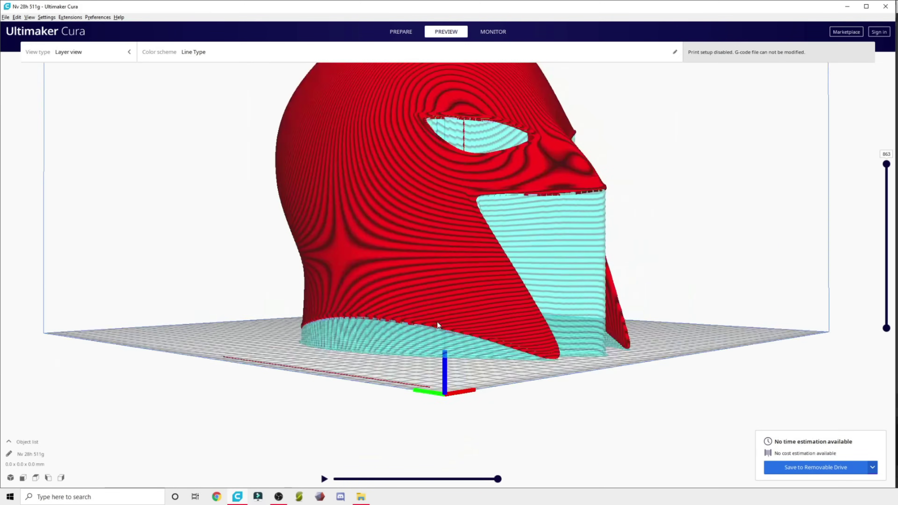
{"action": "scroll", "coordinate": [441, 319], "scroll_direction": "down", "scroll_amount": 5}
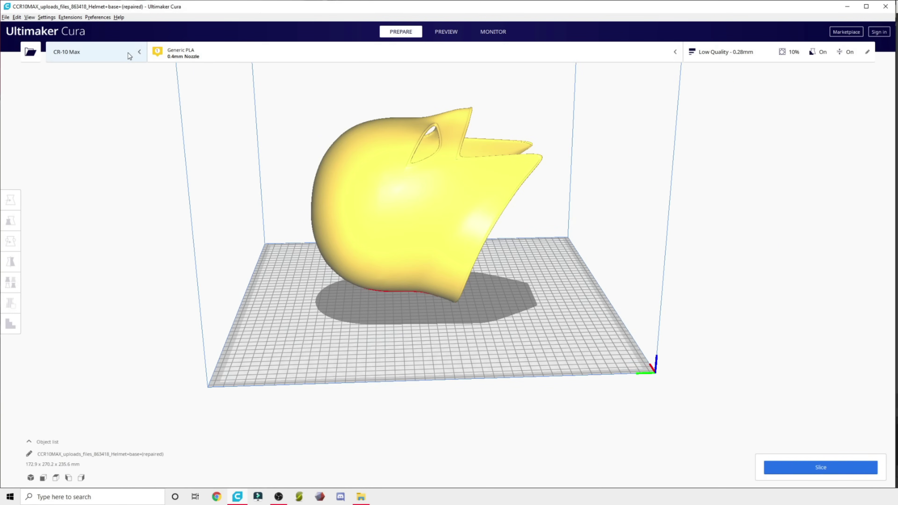
Switch the printer to the CR-10S Pro V2.
{"action": "left_click", "coordinate": [128, 53]}
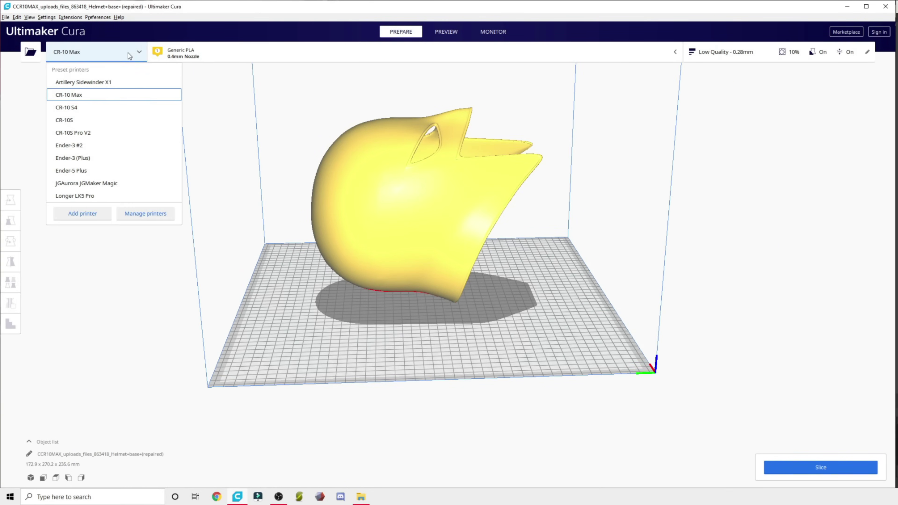
{"action": "left_click", "coordinate": [83, 136]}
{"action": "scroll", "coordinate": [431, 310], "scroll_direction": "up", "scroll_amount": 5}
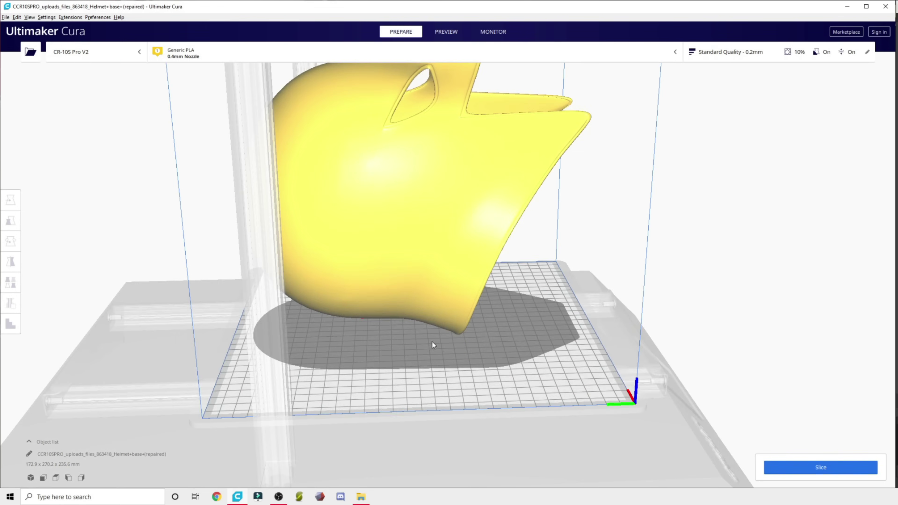
Rotate the helmet with the red ring so it stands upright, face forward, on the plate.
{"action": "left_click", "coordinate": [417, 255]}
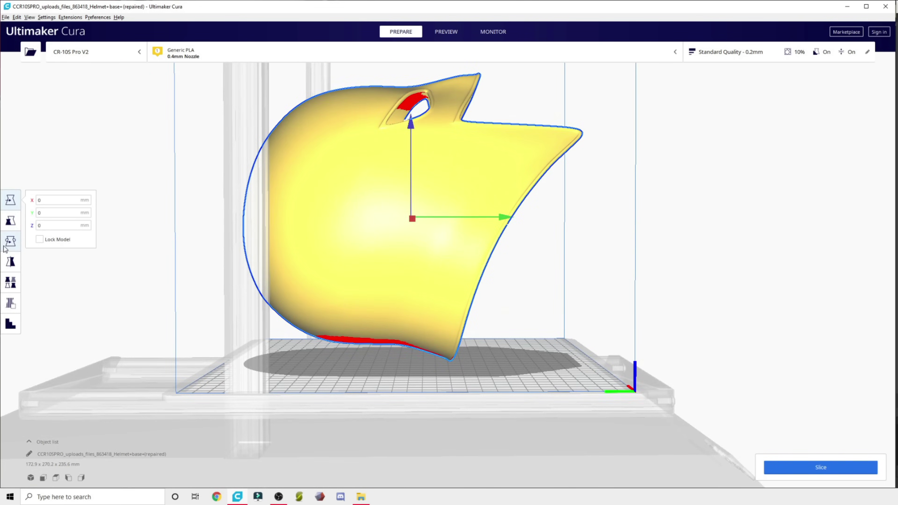
{"action": "left_click", "coordinate": [10, 241]}
{"action": "left_click_drag", "start_coordinate": [417, 130], "coordinate": [529, 205]}
{"action": "right_click_drag", "start_coordinate": [530, 204], "coordinate": [510, 212]}
{"action": "scroll", "coordinate": [580, 300], "scroll_direction": "up", "scroll_amount": 8}
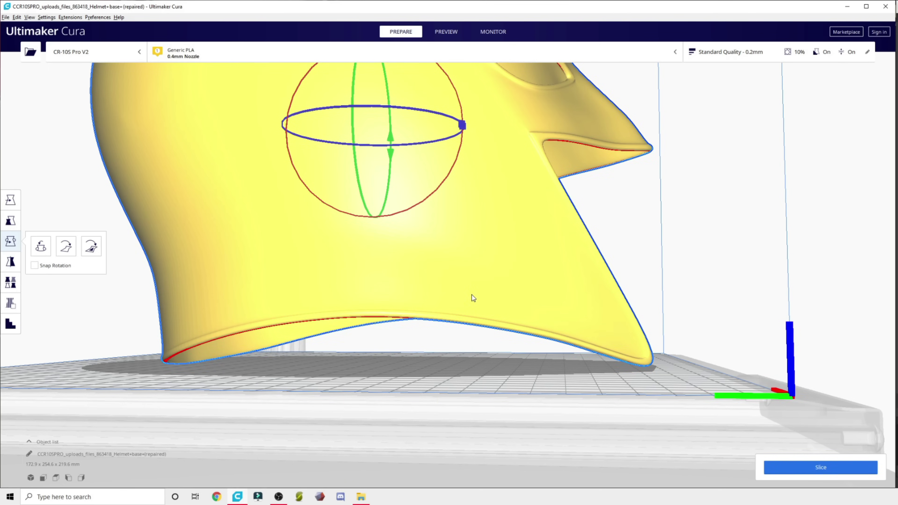
{"action": "middle_click_drag", "start_coordinate": [469, 298], "coordinate": [469, 348]}
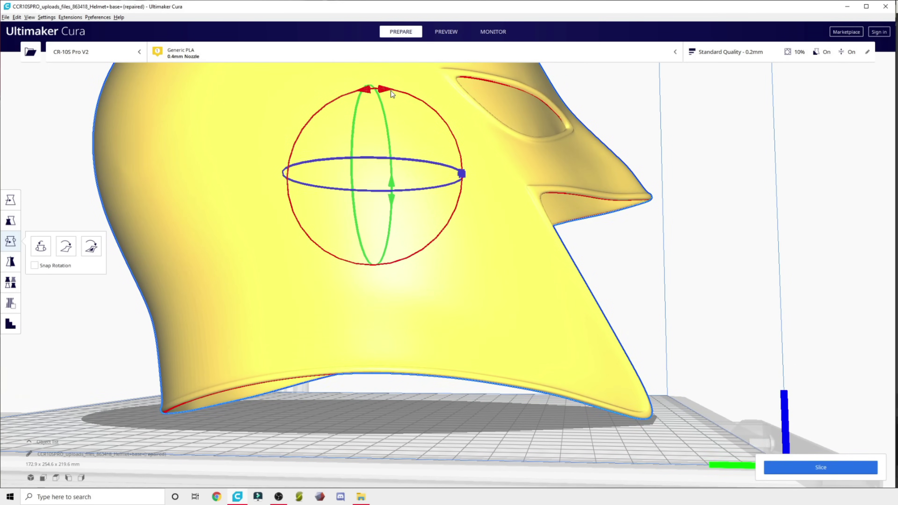
{"action": "left_click_drag", "start_coordinate": [392, 94], "coordinate": [393, 94]}
{"action": "right_click_drag", "start_coordinate": [395, 252], "coordinate": [451, 345]}
{"action": "scroll", "coordinate": [451, 345], "scroll_direction": "down", "scroll_amount": 5}
{"action": "right_click_drag", "start_coordinate": [570, 287], "coordinate": [555, 316]}
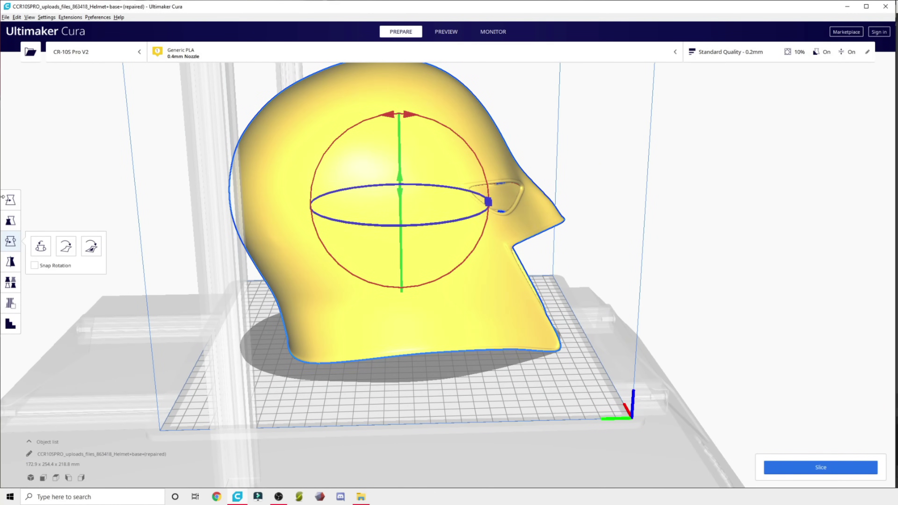
{"action": "left_click", "coordinate": [10, 221]}
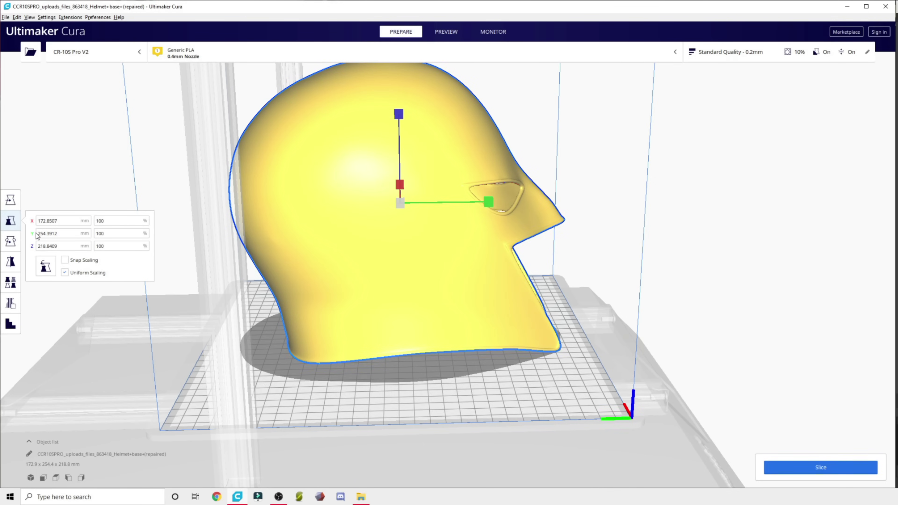
Scale the helmet uniformly to 110%, making it 190.1 x 279.8 x 240.7 mm.
{"action": "left_click", "coordinate": [101, 223]}
{"action": "key", "text": "Tab"}
{"action": "key", "text": "Tab"}
{"action": "double_click", "coordinate": [108, 220]}
{"action": "key", "text": "Return"}
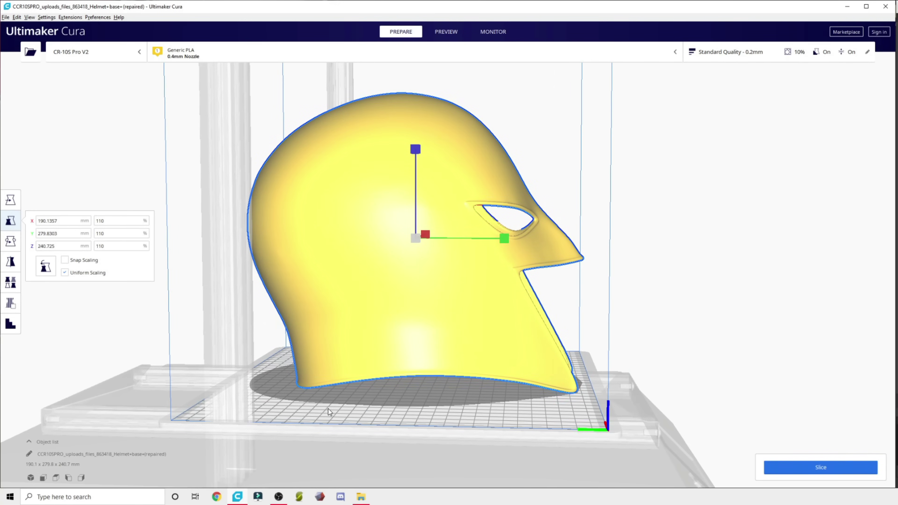
{"action": "double_click", "coordinate": [48, 246]}
Set the helmet's Z position to -179 mm, sinking it through the build plate.
{"action": "left_click", "coordinate": [10, 200]}
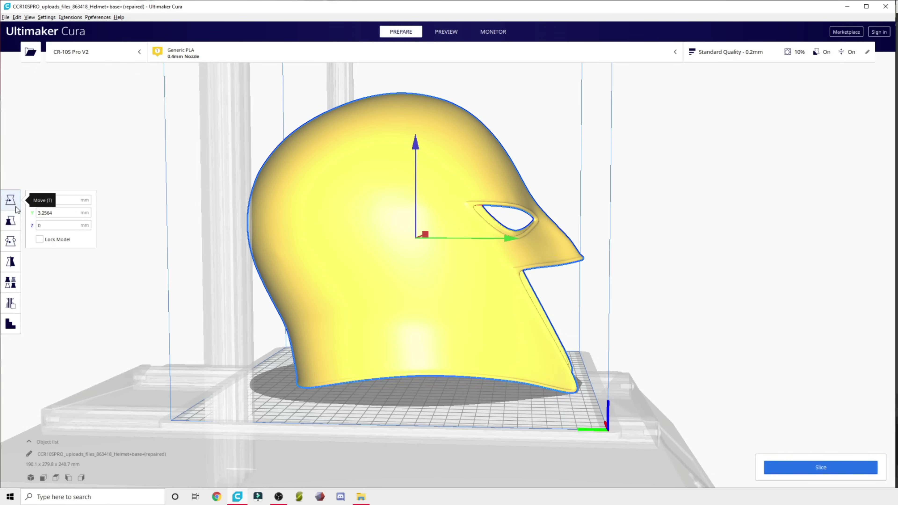
{"action": "right_click_drag", "start_coordinate": [333, 365], "coordinate": [362, 358]}
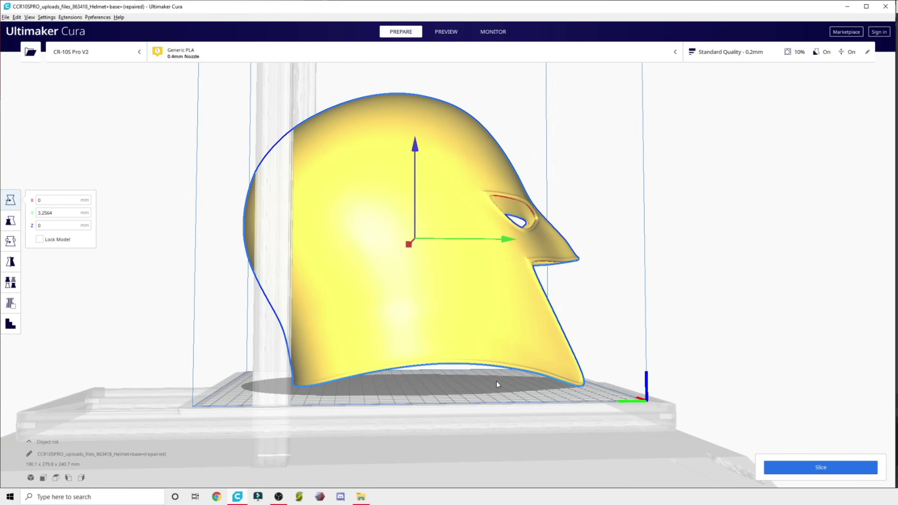
{"action": "right_click_drag", "start_coordinate": [497, 381], "coordinate": [480, 376]}
{"action": "left_click", "coordinate": [67, 226]}
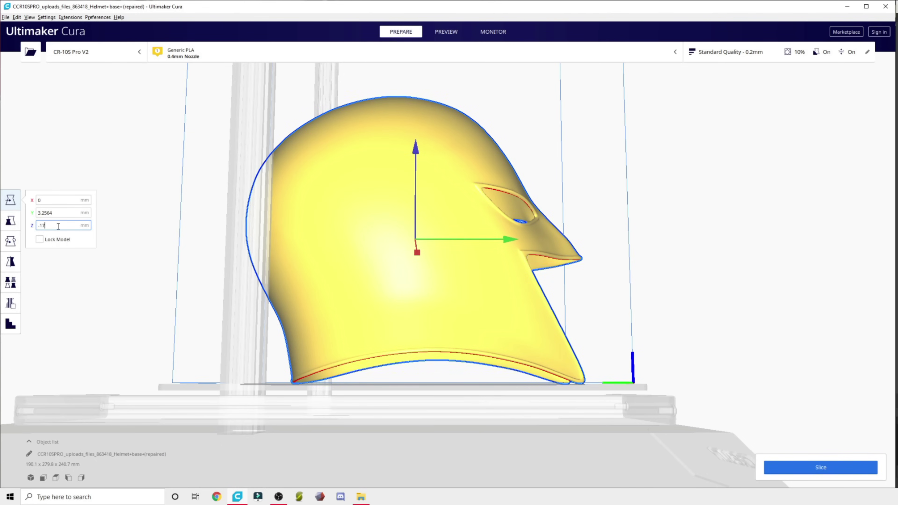
{"action": "key", "text": "Return"}
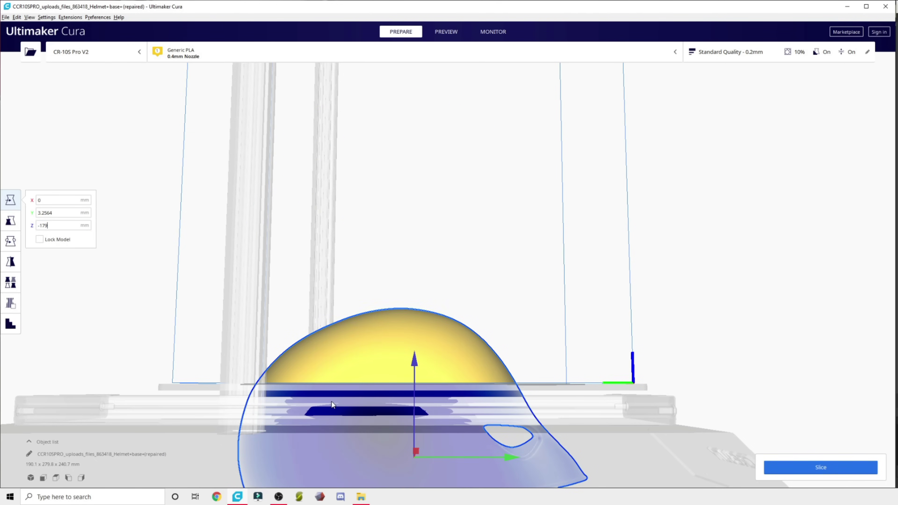
Orbit around the printer to confirm only the domed crown sits above the plate.
{"action": "right_click_drag", "start_coordinate": [363, 404], "coordinate": [390, 343]}
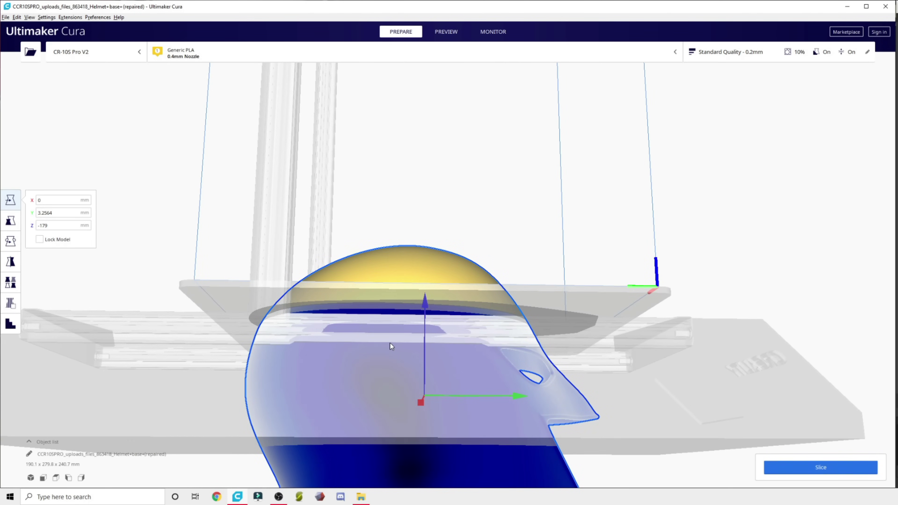
{"action": "right_click_drag", "start_coordinate": [391, 343], "coordinate": [380, 309]}
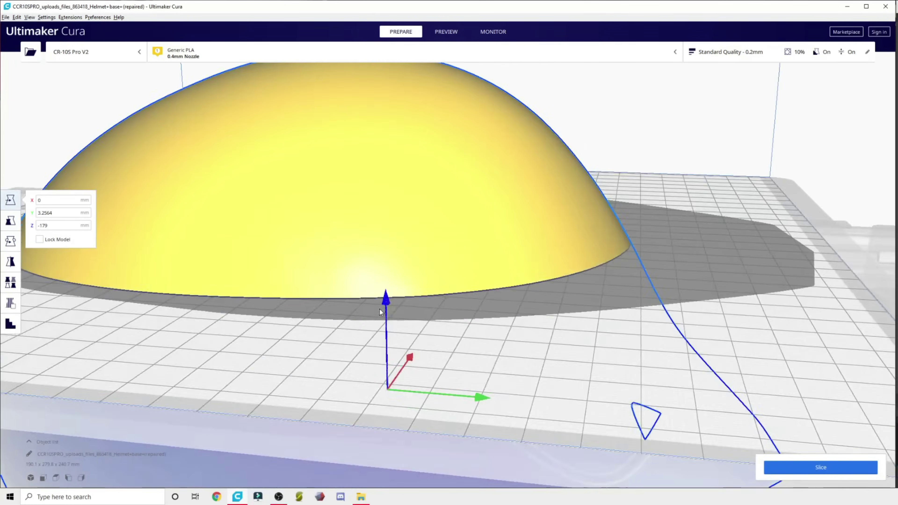
{"action": "right_click_drag", "start_coordinate": [254, 362], "coordinate": [327, 339]}
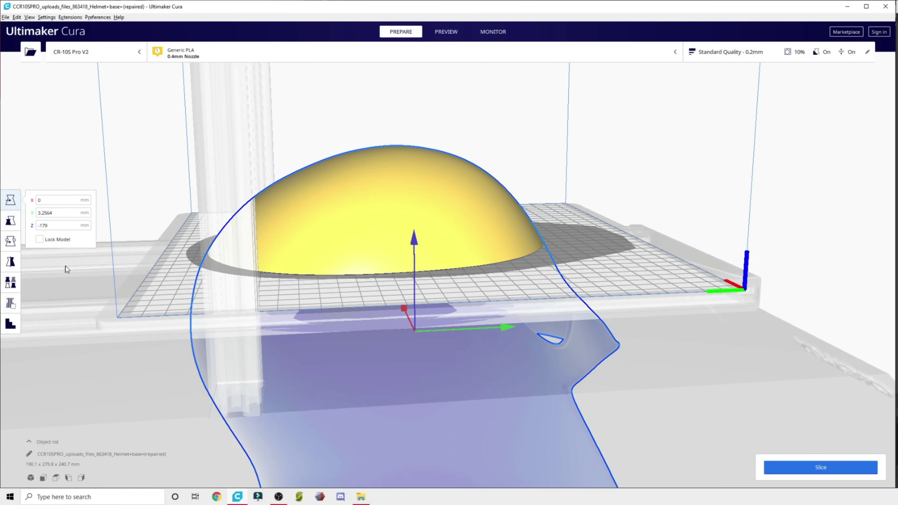
{"action": "left_click", "coordinate": [69, 225]}
Place a support blocker cube on the helmet's underside and scale it to about 106 x 128 x 106 mm.
{"action": "right_click_drag", "start_coordinate": [263, 281], "coordinate": [570, 218]}
{"action": "scroll", "coordinate": [570, 217], "scroll_direction": "up", "scroll_amount": 5}
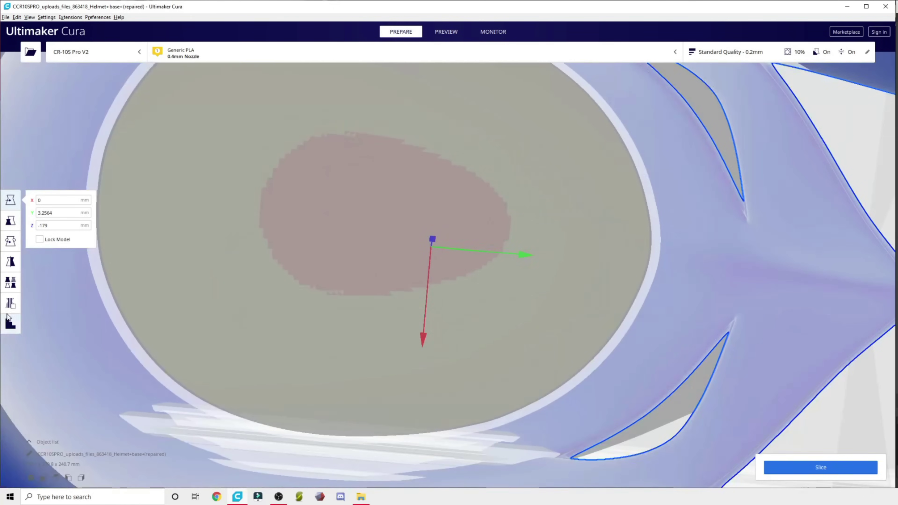
{"action": "left_click", "coordinate": [389, 218]}
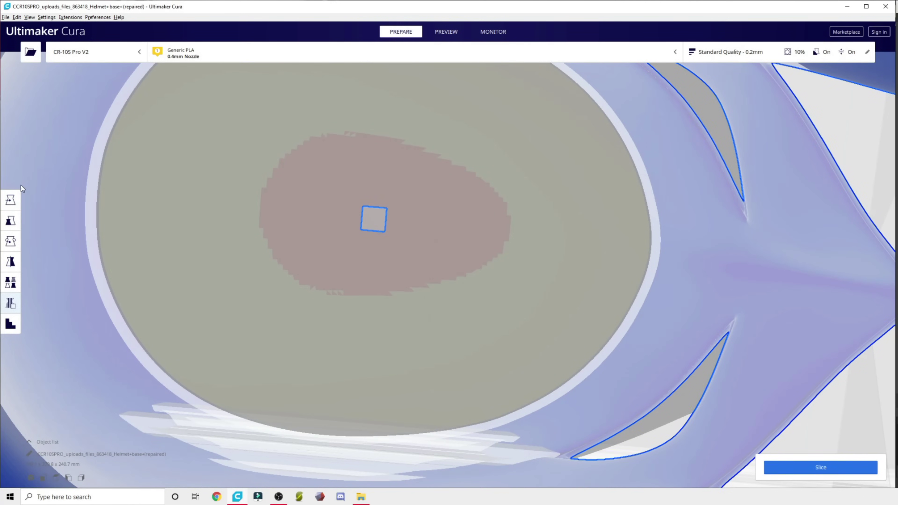
{"action": "left_click", "coordinate": [10, 221]}
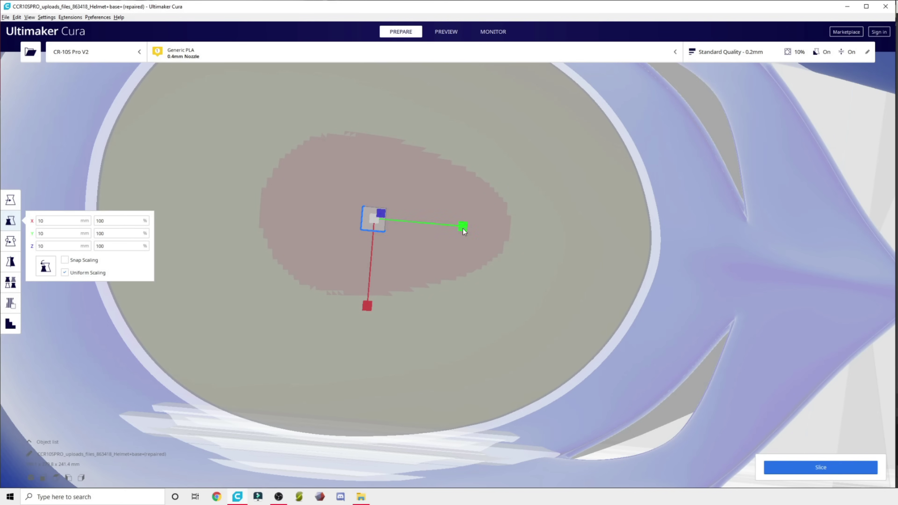
{"action": "left_click_drag", "start_coordinate": [464, 231], "coordinate": [708, 279]}
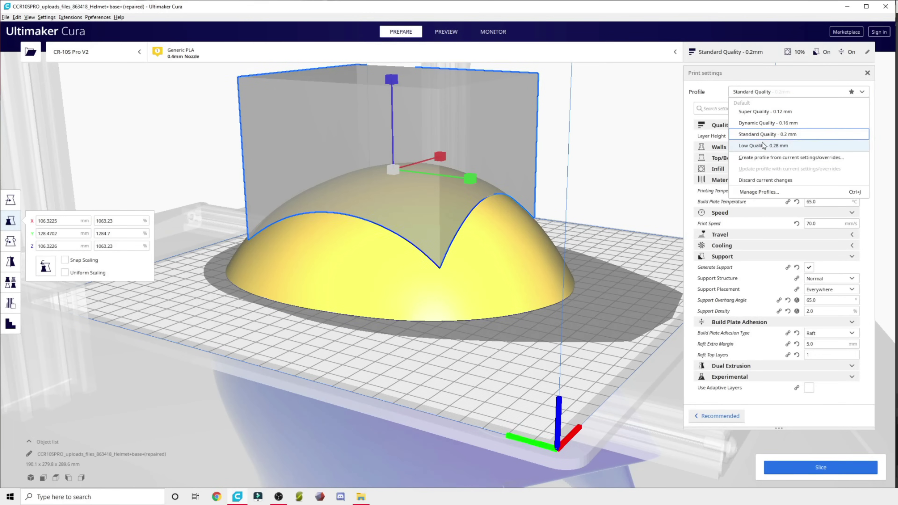
Switch to Low Quality, discarding changes, with 215 °C nozzle, 65 °C bed and 70 mm/s speed.
{"action": "left_click", "coordinate": [762, 146]}
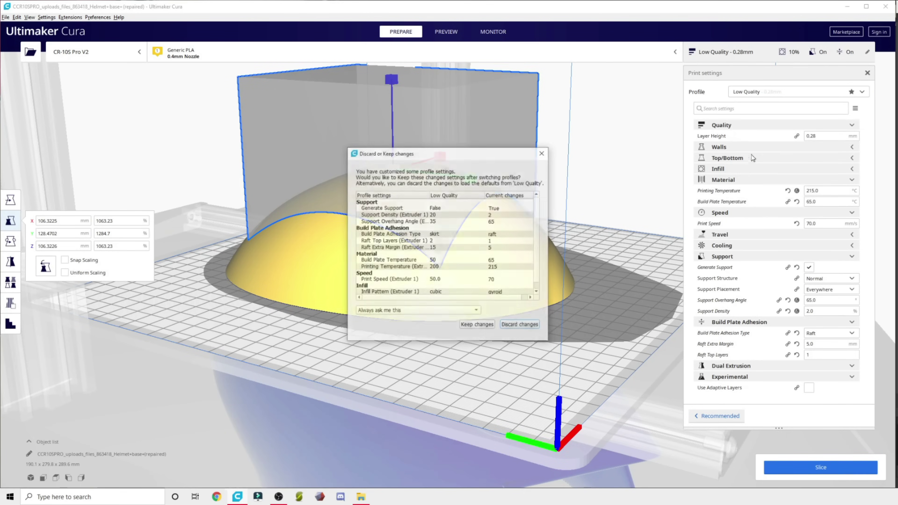
{"action": "left_click", "coordinate": [531, 328]}
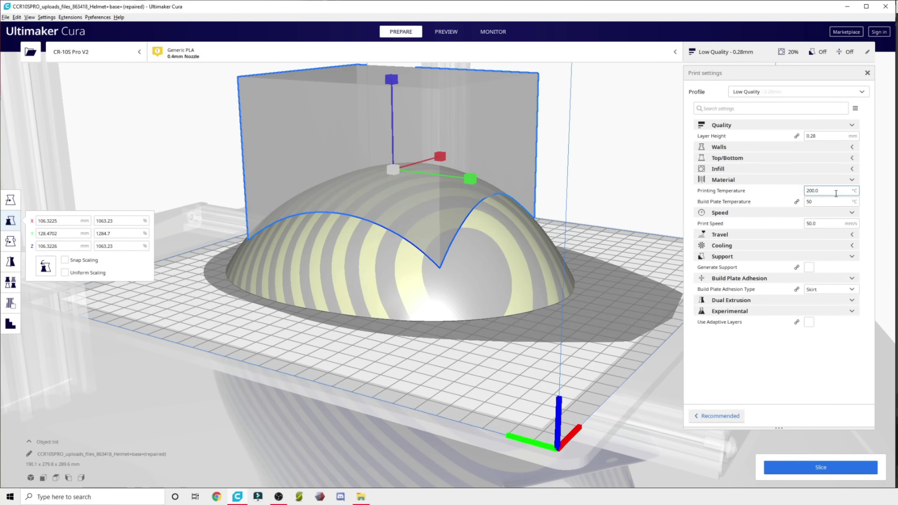
{"action": "double_click", "coordinate": [828, 190]}
{"action": "type", "text": "215"}
{"action": "key", "text": "Tab"}
{"action": "type", "text": "65"}
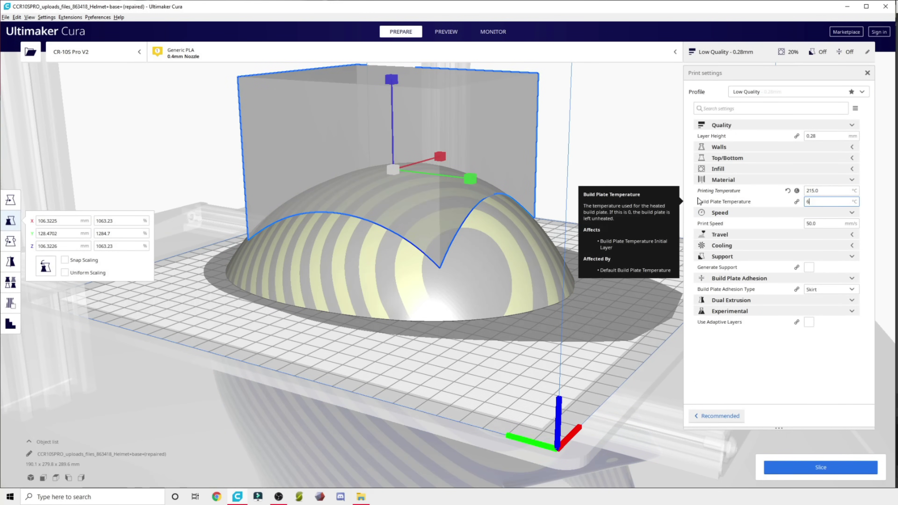
{"action": "double_click", "coordinate": [824, 224]}
{"action": "type", "text": "70"}
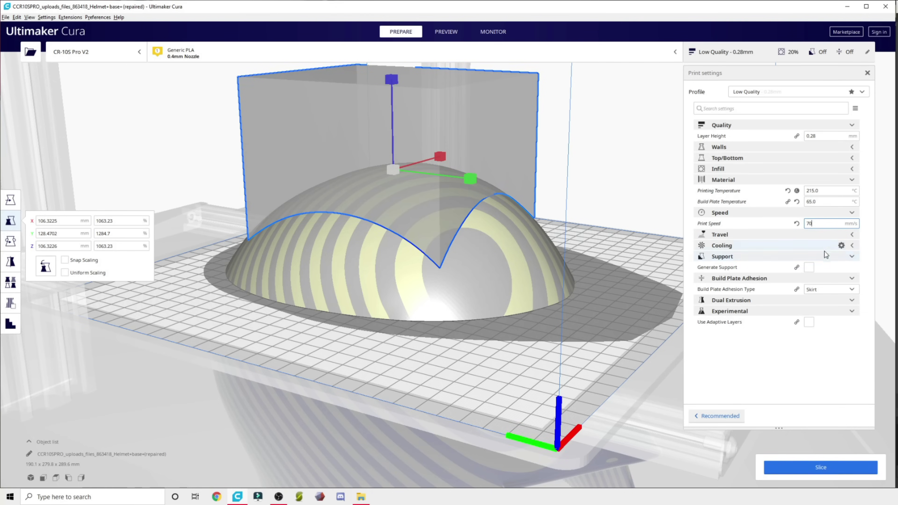
Enable 2% supports and a Raft (5 mm margin, 1 top layer), then slice to 13 h 28 min.
{"action": "left_click", "coordinate": [810, 267]}
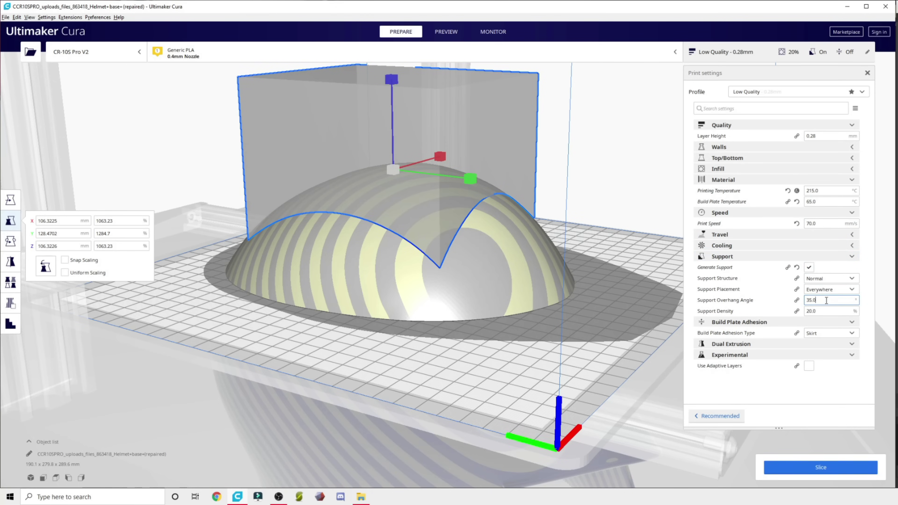
{"action": "double_click", "coordinate": [824, 311]}
{"action": "type", "text": "2"}
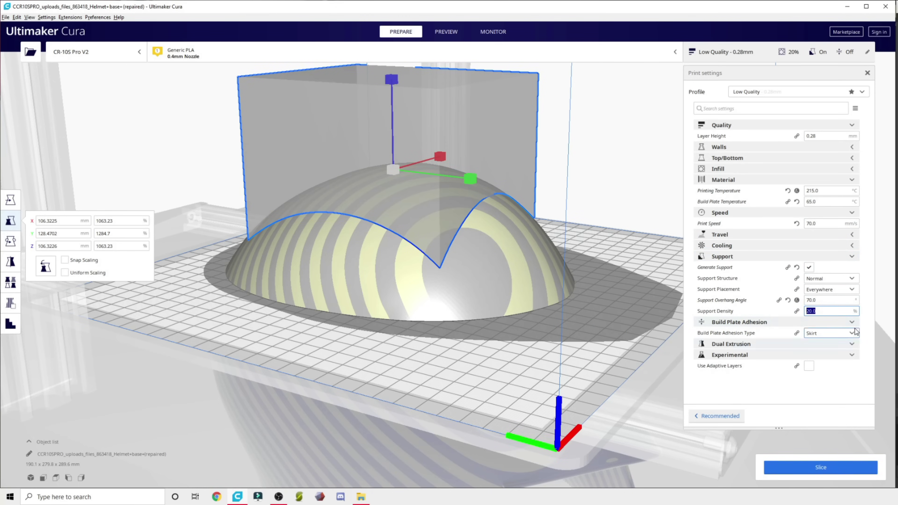
{"action": "left_click", "coordinate": [840, 333]}
{"action": "left_click", "coordinate": [836, 364]}
{"action": "double_click", "coordinate": [824, 344]}
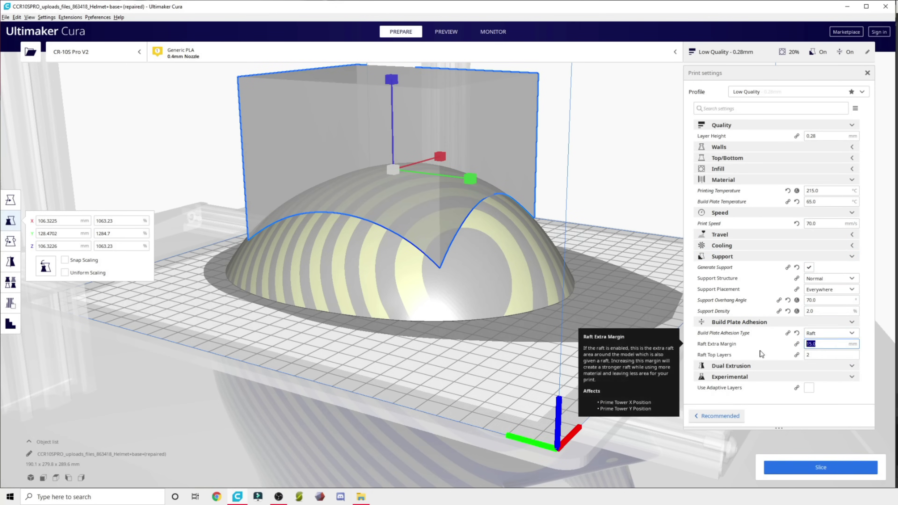
{"action": "type", "text": "5"}
{"action": "type", "text": "1"}
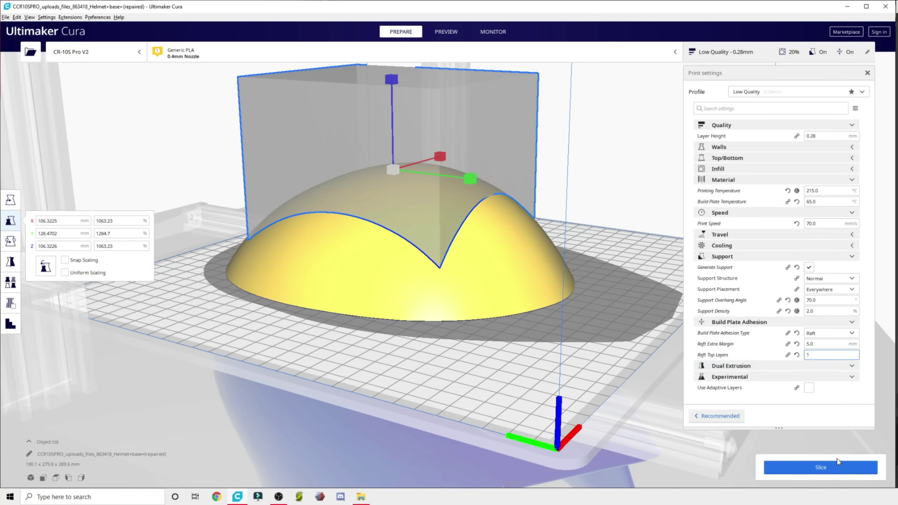
{"action": "left_click", "coordinate": [837, 465]}
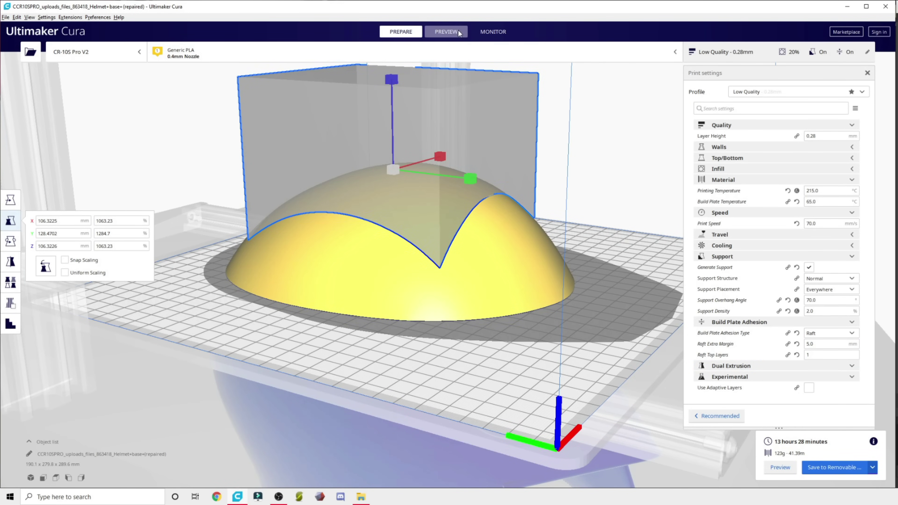
Set infill to Gyroid at 10% density and reslice: 12 h 38 min, 118 g, 39.72 m.
{"action": "left_click", "coordinate": [446, 31]}
{"action": "left_click", "coordinate": [801, 171]}
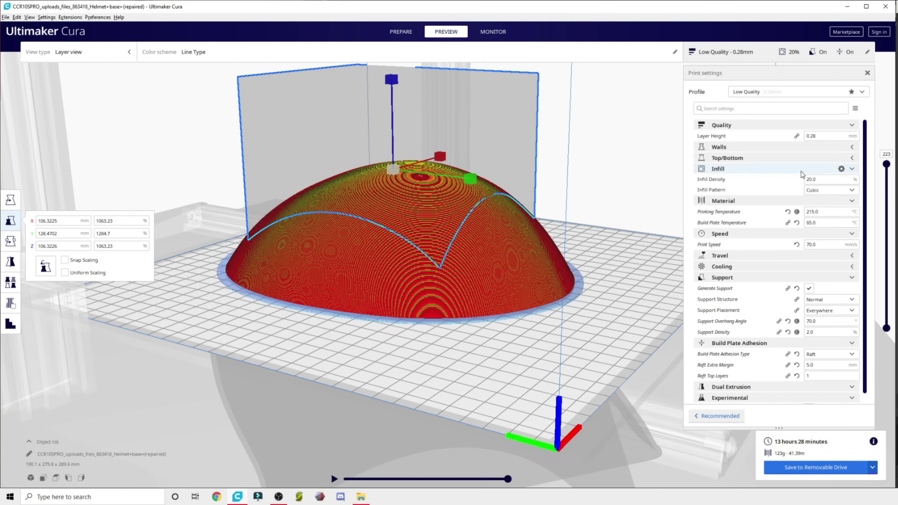
{"action": "left_click", "coordinate": [830, 191]}
{"action": "left_click", "coordinate": [817, 292]}
{"action": "left_click", "coordinate": [813, 180]}
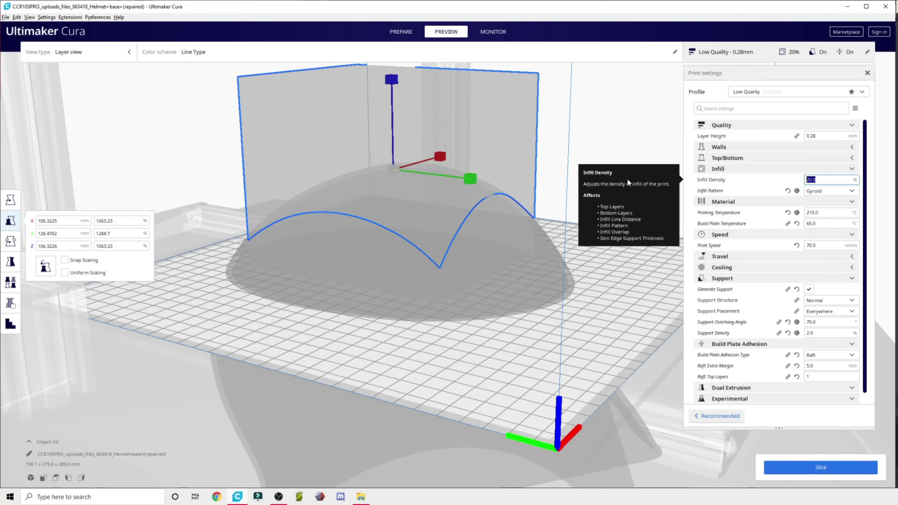
{"action": "type", "text": "10"}
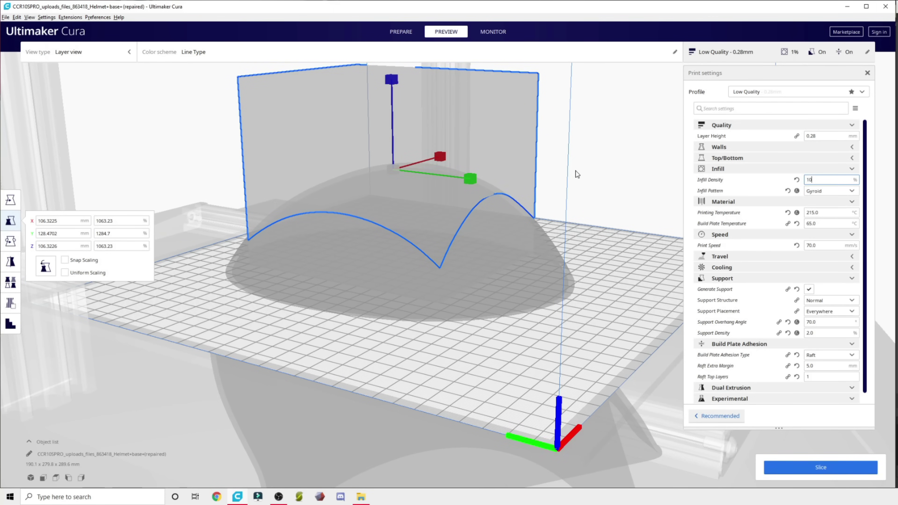
{"action": "left_click", "coordinate": [834, 467]}
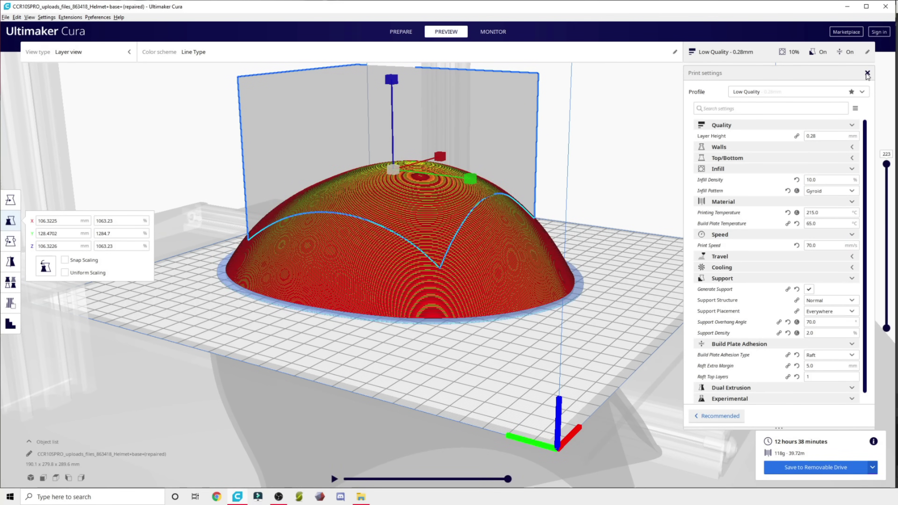
{"action": "left_click", "coordinate": [868, 73]}
{"action": "right_click_drag", "start_coordinate": [524, 262], "coordinate": [573, 370]}
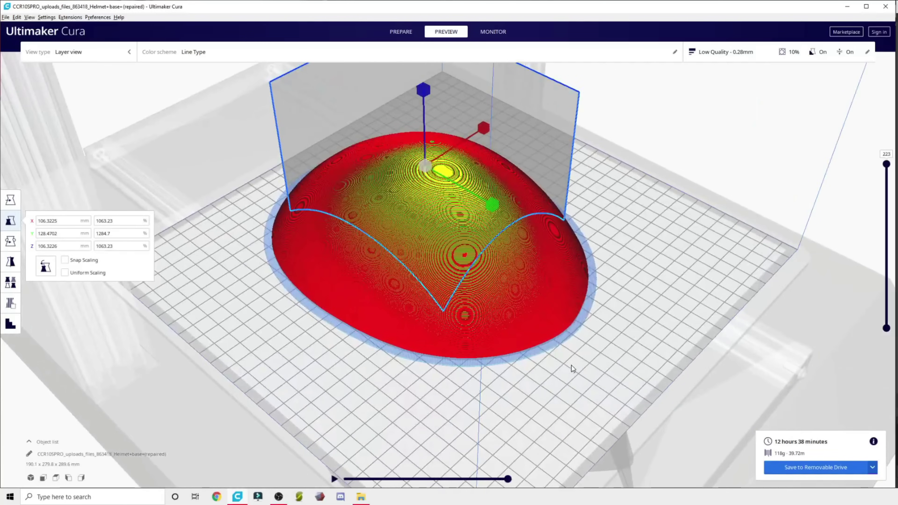